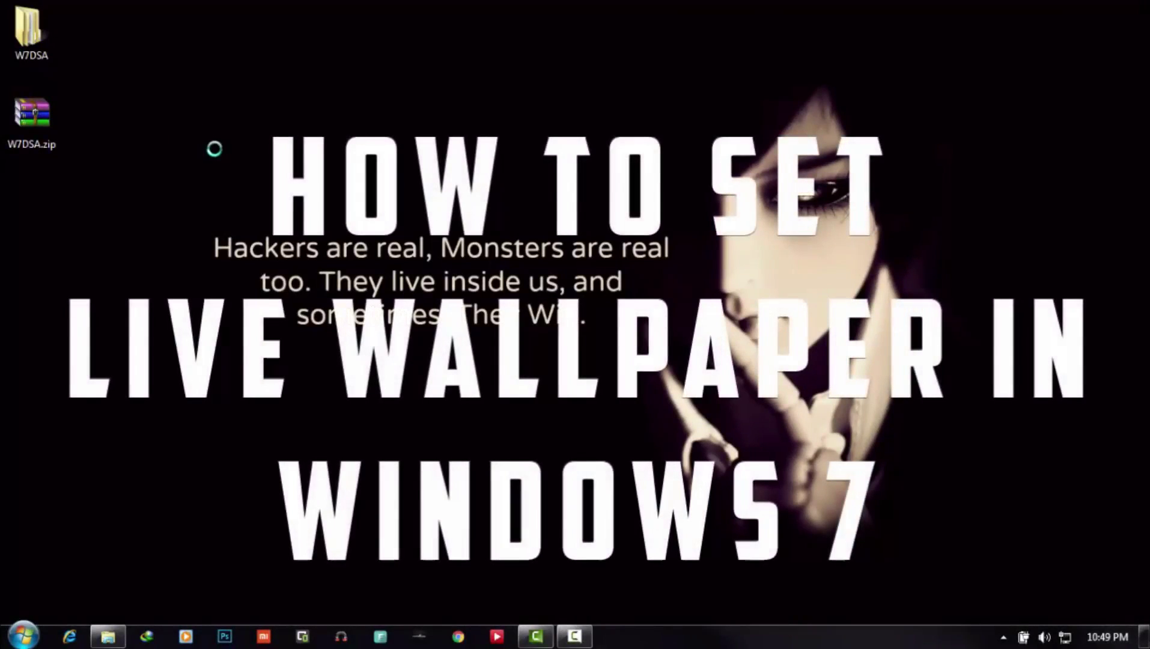
Refresh the desktop from its right-click menu.
right_click(204, 126)
click(228, 173)
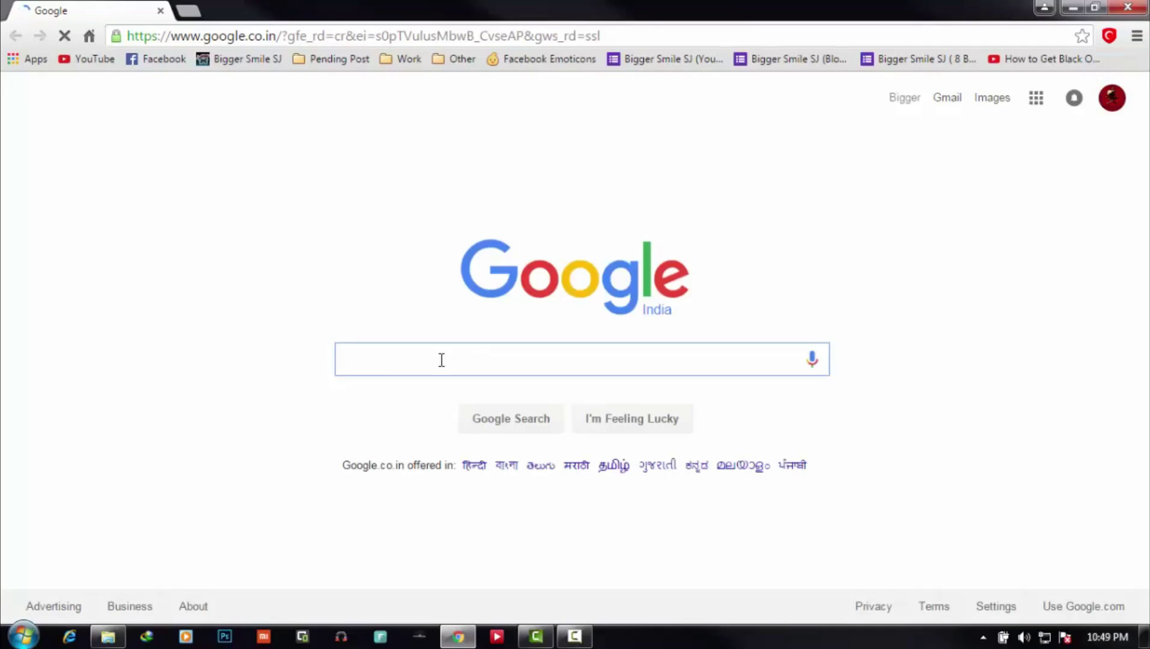
Search Google for 'dreamscene enabler' using the autocomplete suggestion.
text(re)
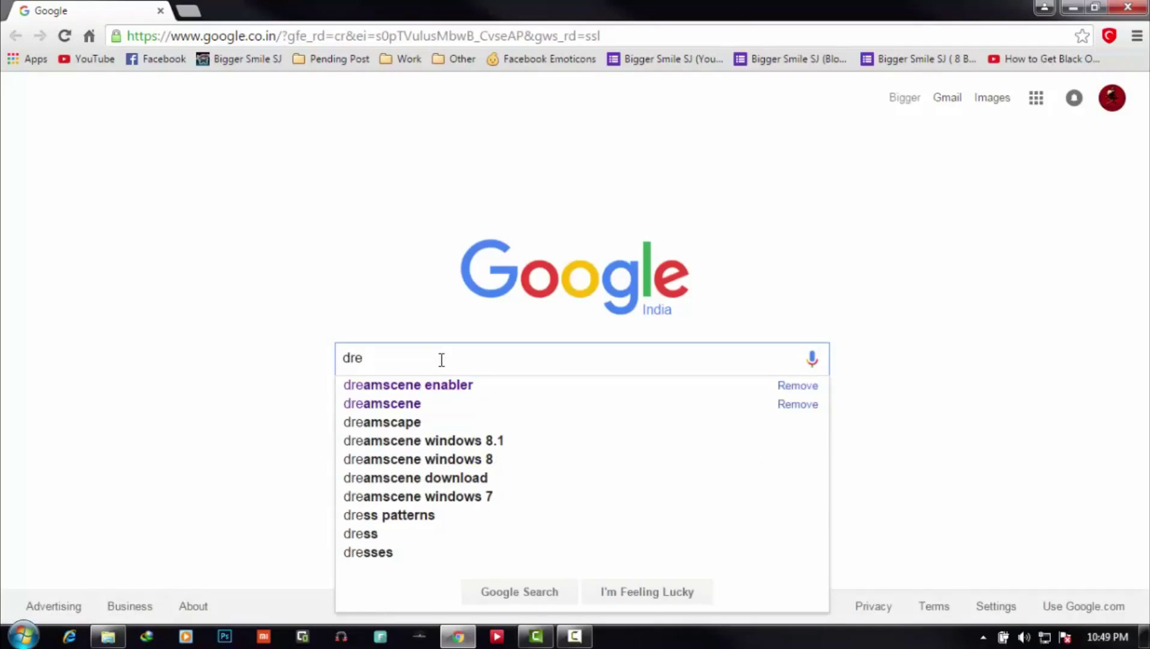
key(Down)
key(Return)
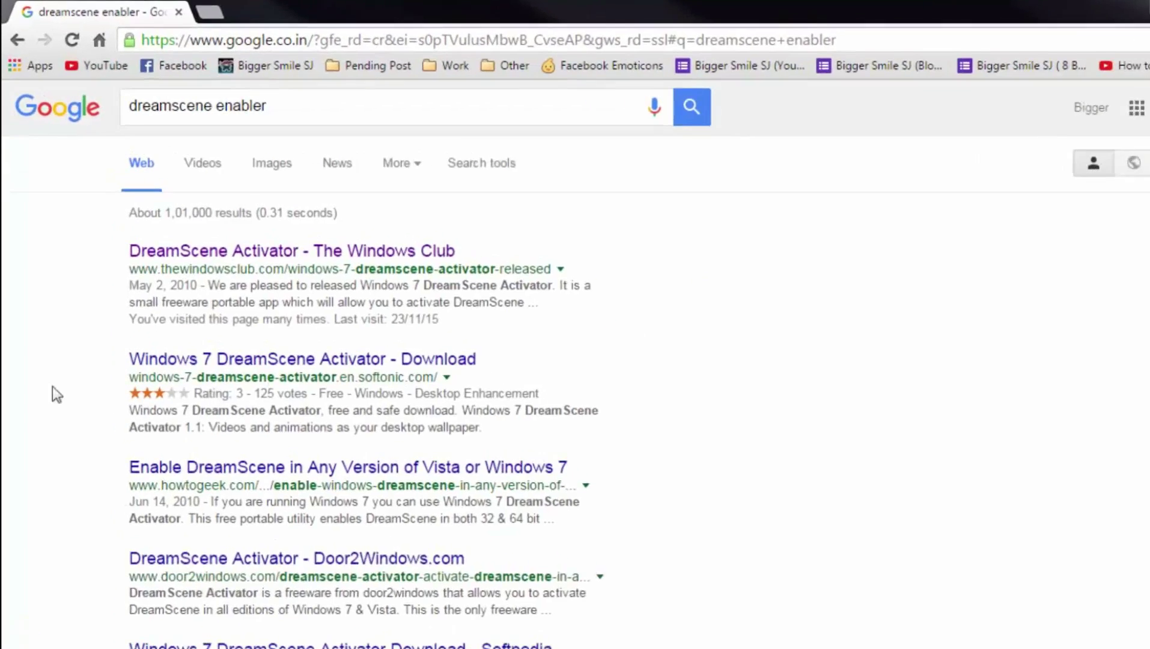
Open The Windows Club's Windows 7 DreamScene Activator article from the results.
drag(473, 255, 419, 255)
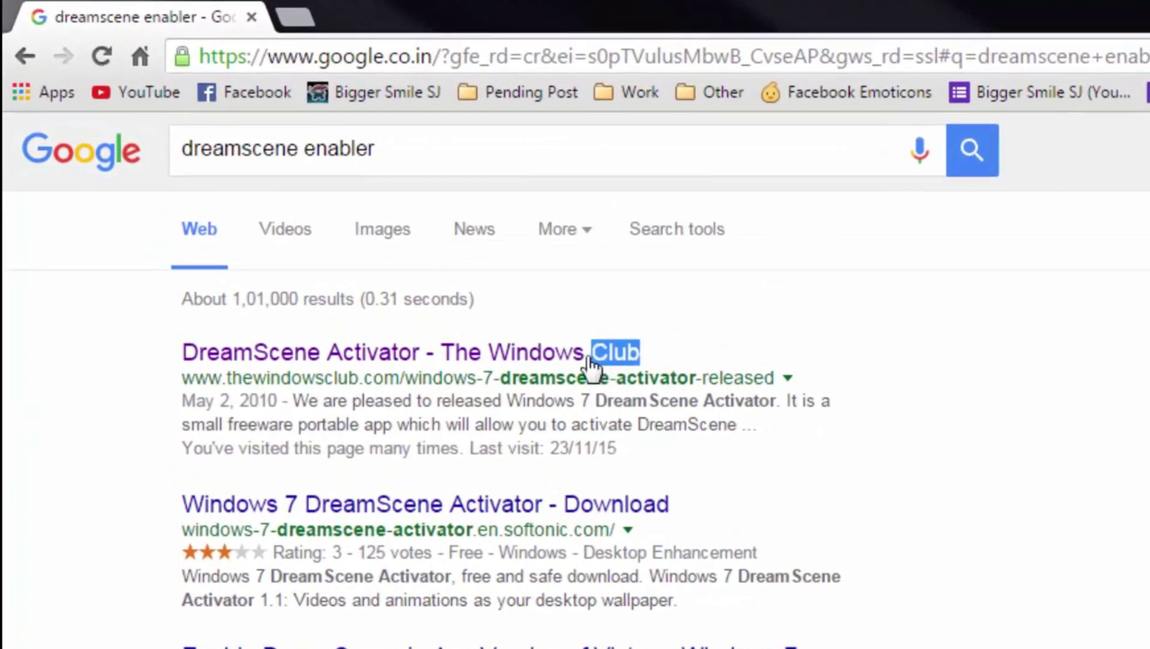
drag(591, 361, 450, 378)
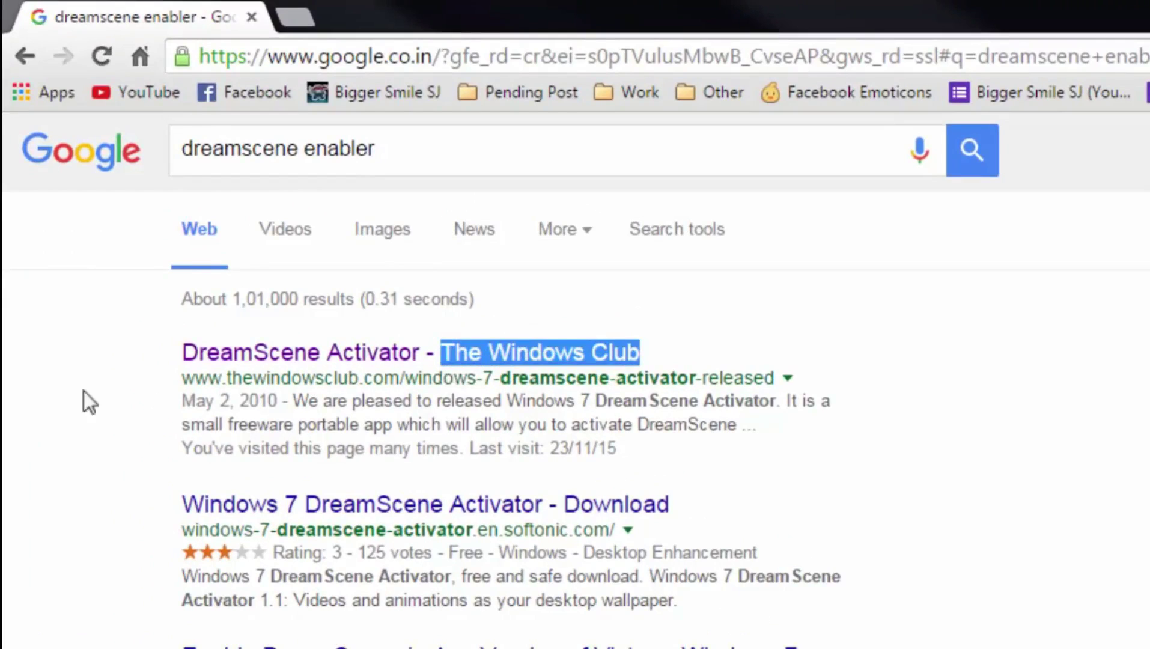
click(19, 398)
click(218, 358)
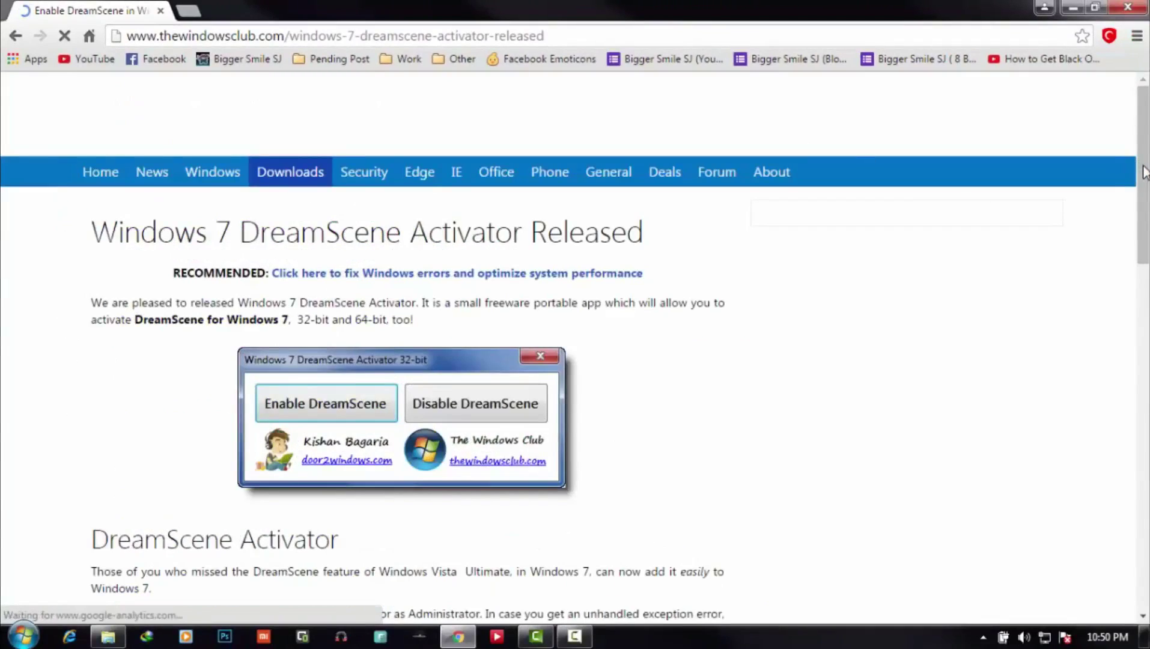
Scroll the article down to its Download File button, then minimize the browser.
scroll(1138, 416, down, 5)
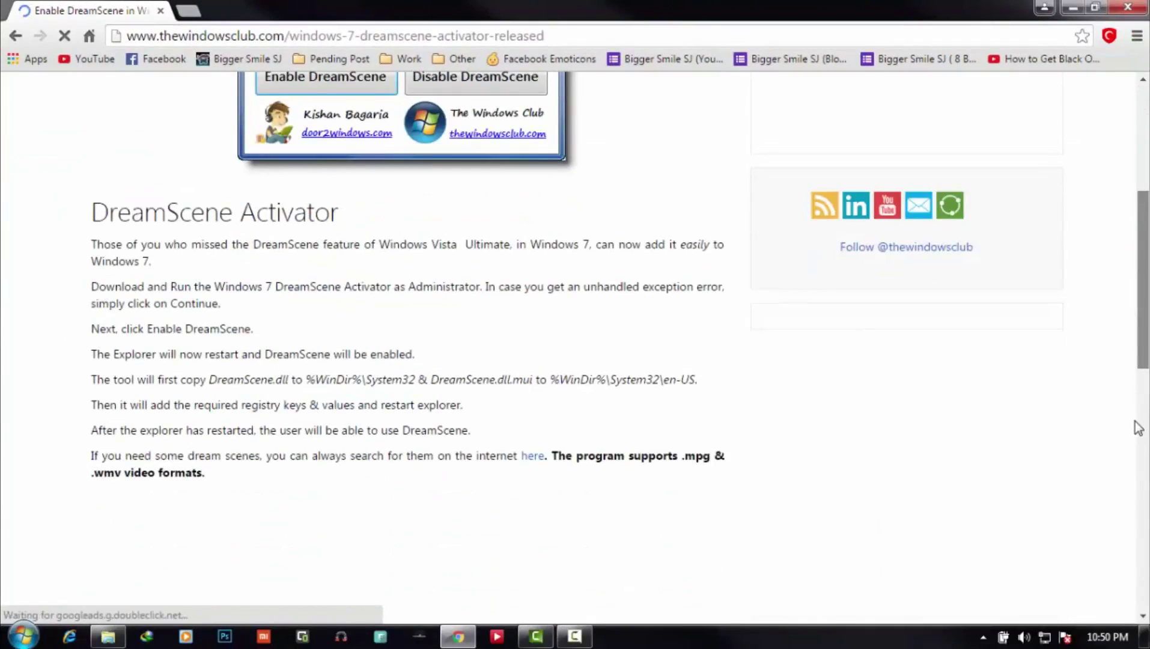
scroll(1136, 434, down, 8)
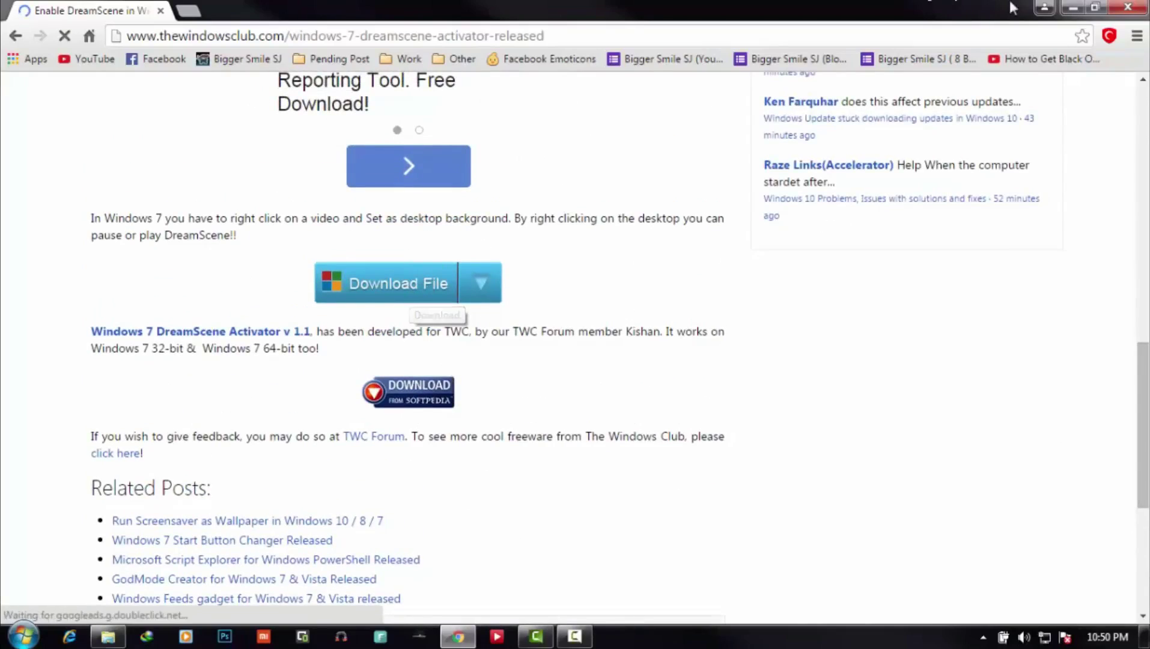
click(1074, 7)
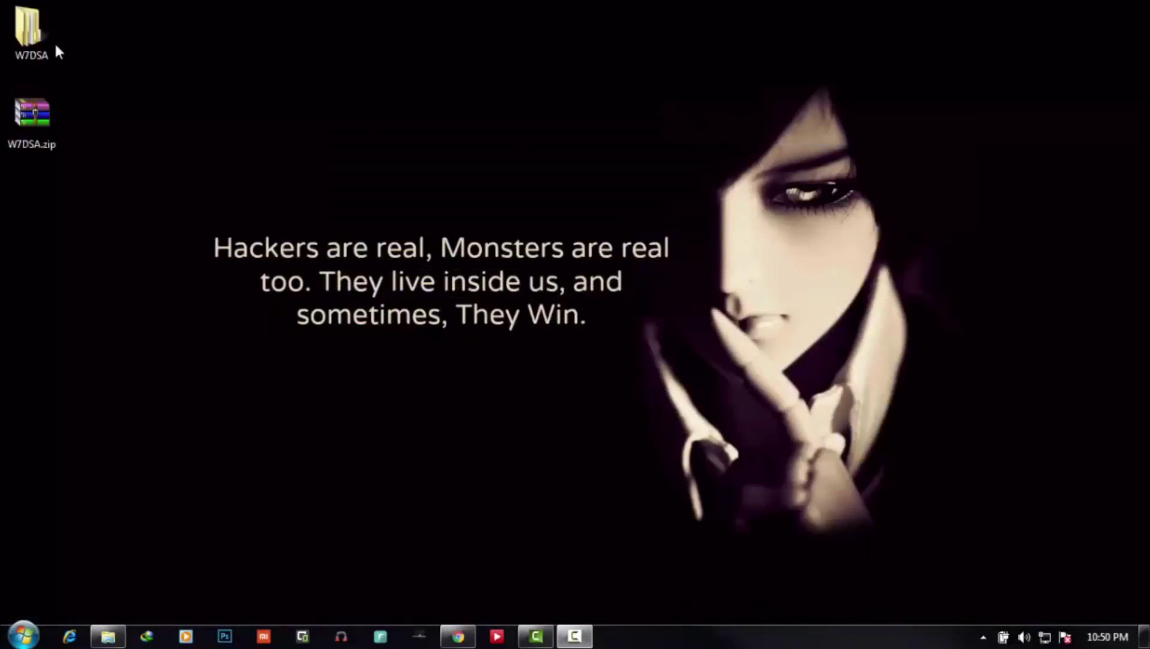
Delete the W7DSA folder from the desktop.
click(35, 31)
key(Delete)
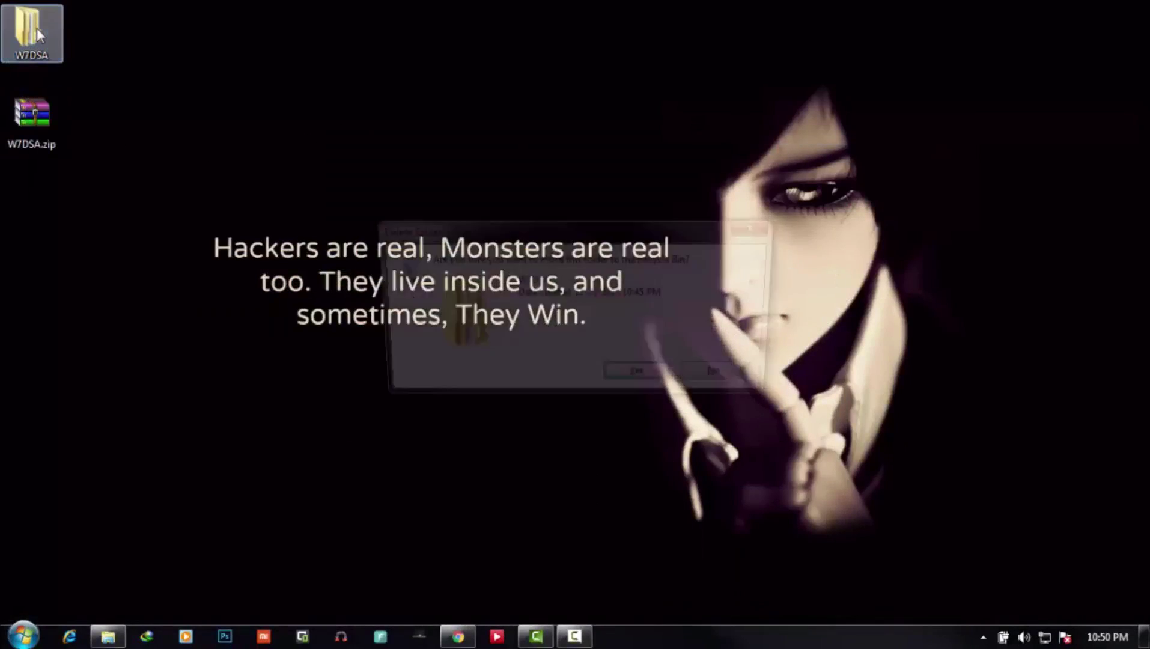
key(Return)
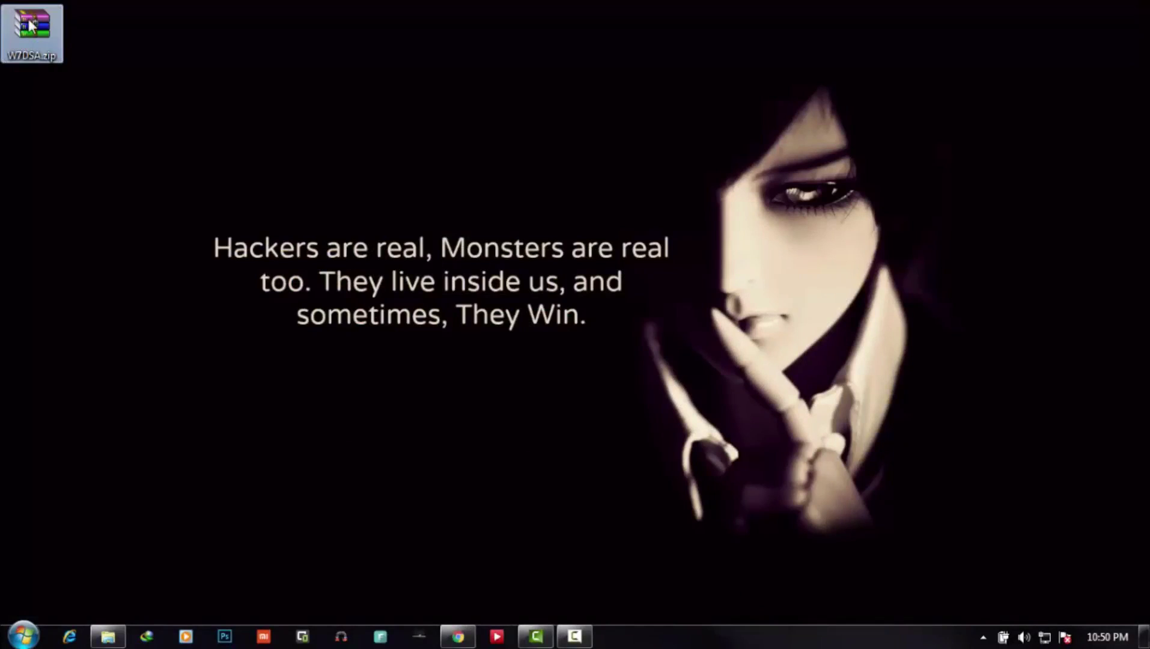
Extract W7DSA.zip and its nested activator archive, then open the Dream Scene Activator 1.1 folder.
right_click(30, 24)
click(76, 85)
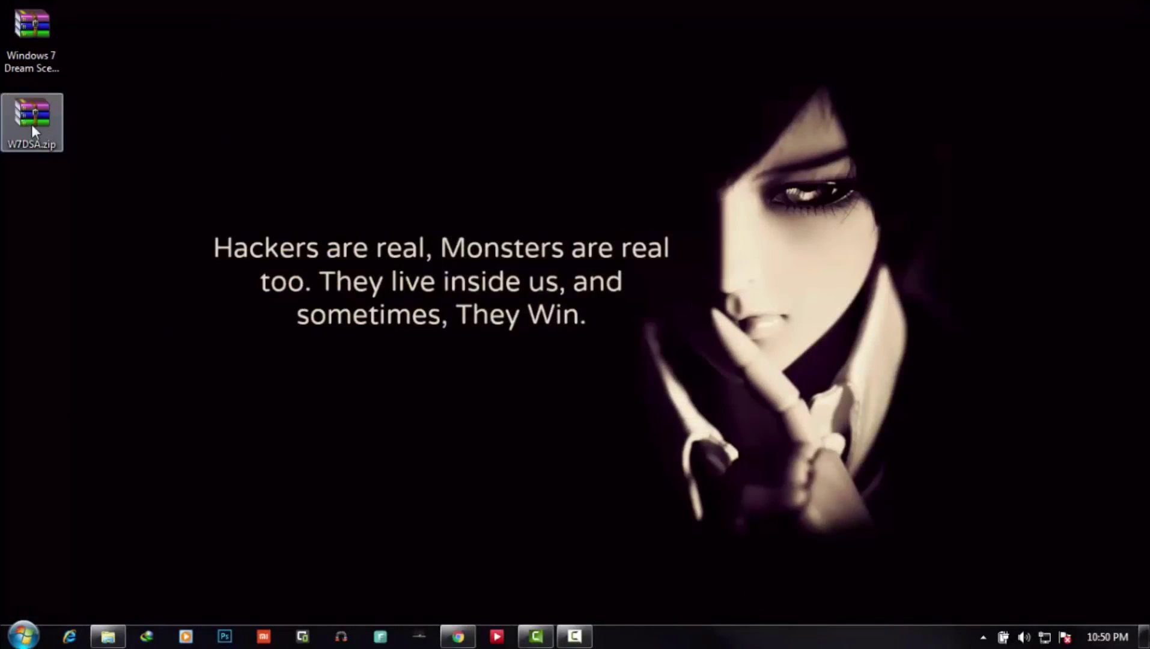
click(48, 37)
right_click(49, 36)
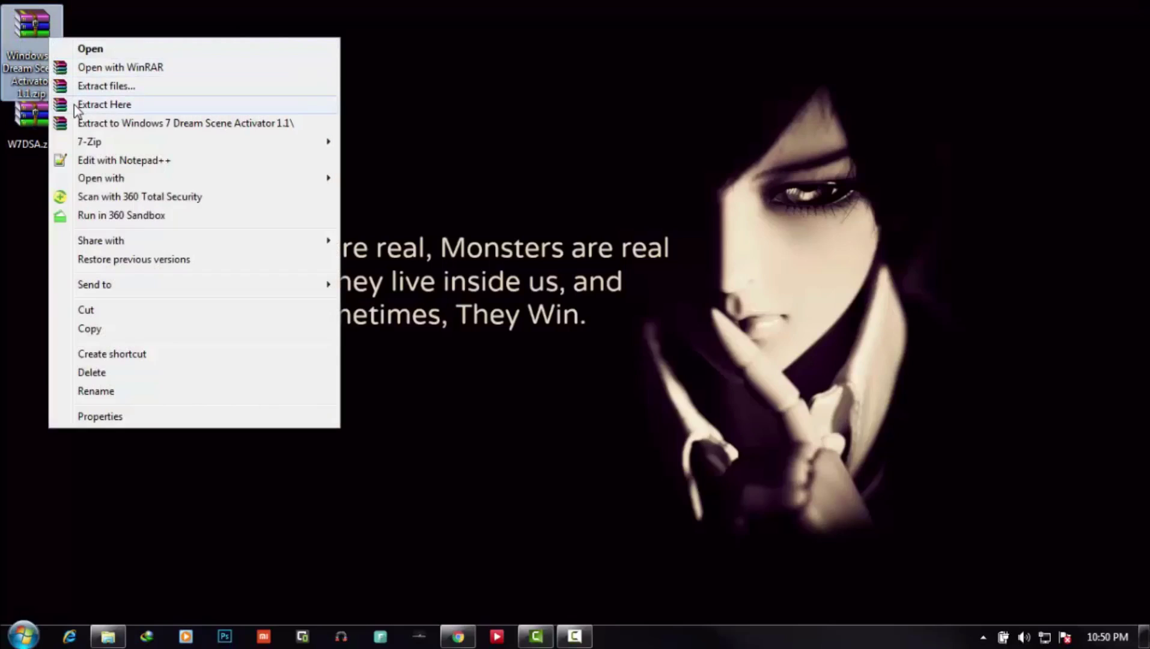
click(76, 106)
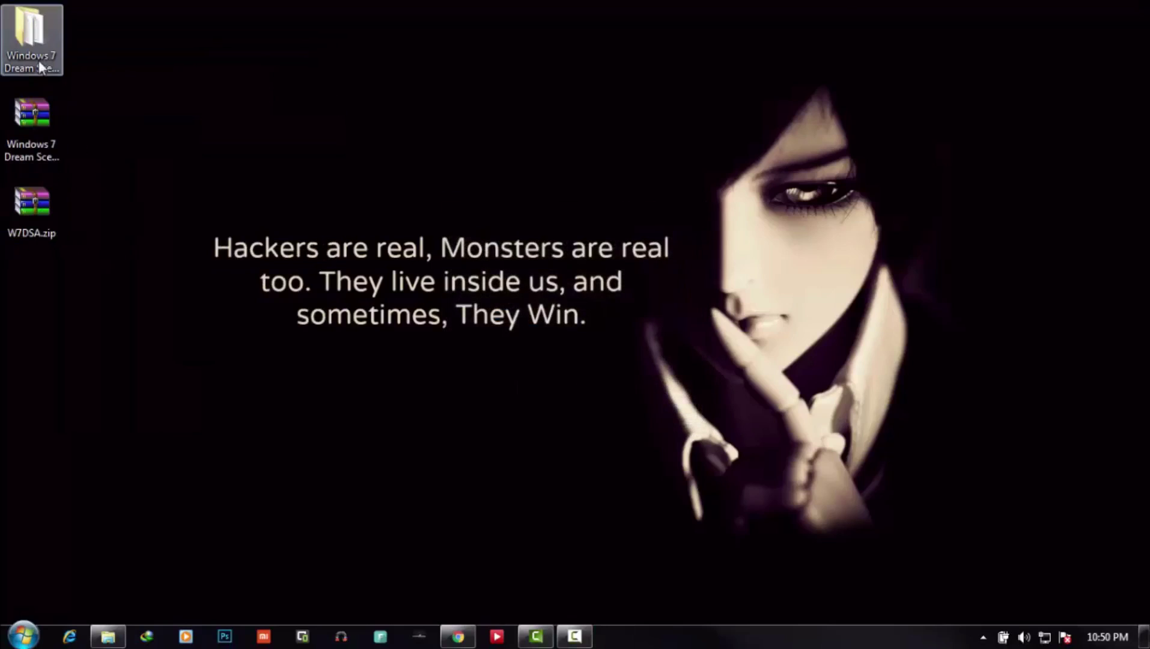
double_click(38, 60)
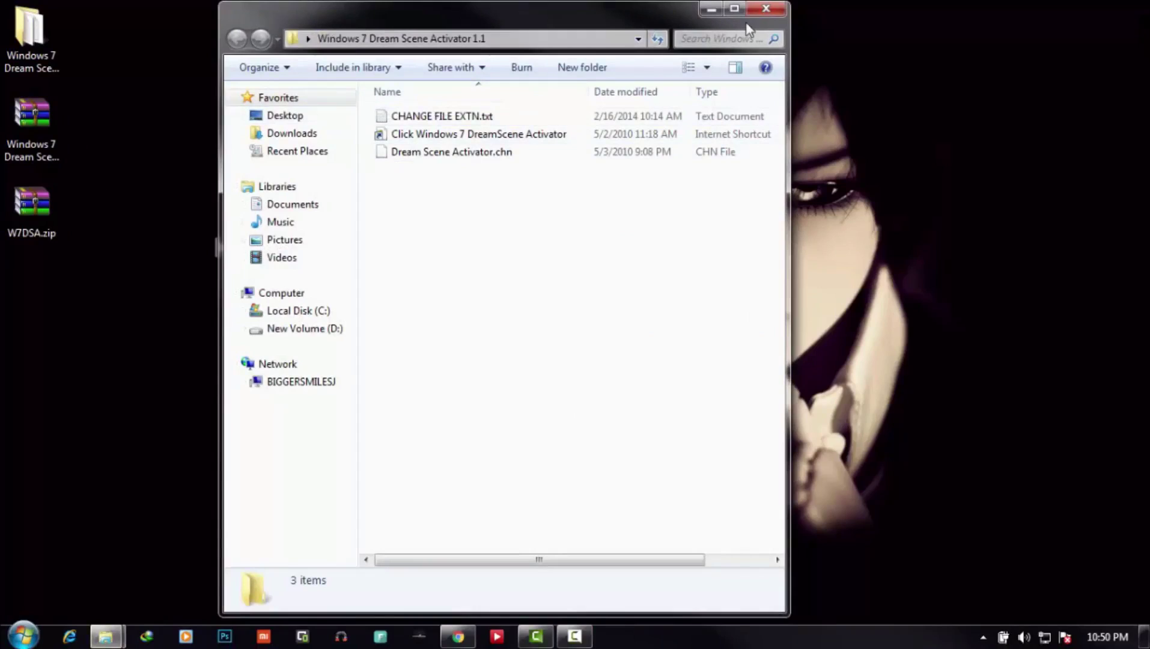
Maximize the activator folder and open CHANGE FILE EXTN.txt in Notepad.
click(734, 9)
drag(579, 227, 266, 206)
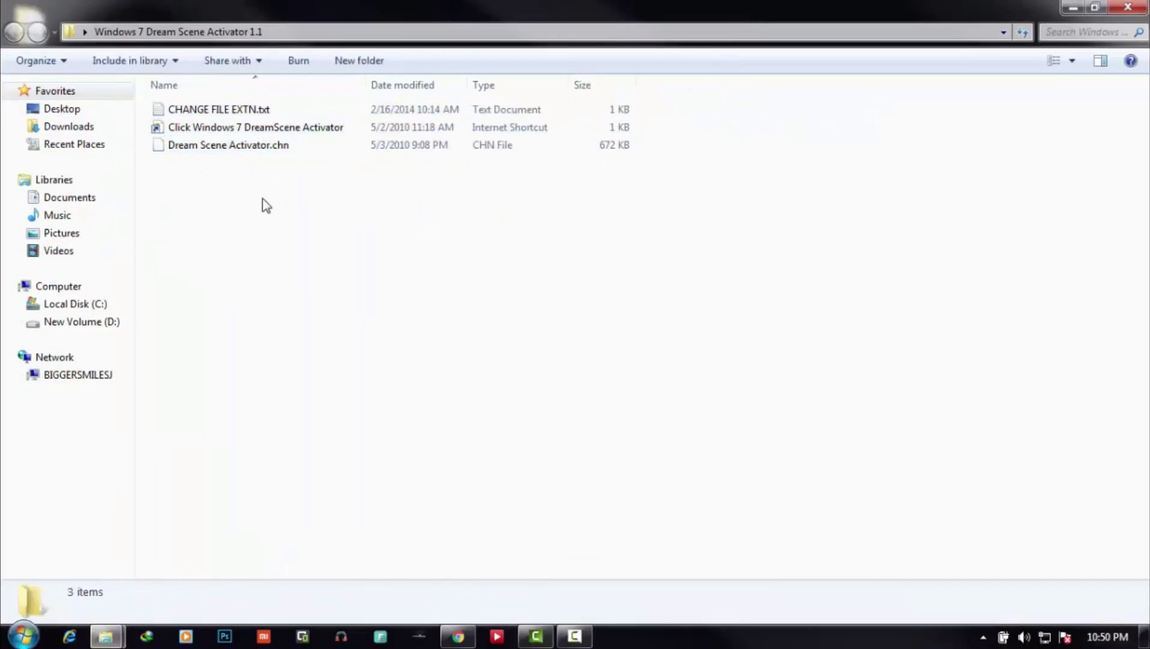
double_click(241, 111)
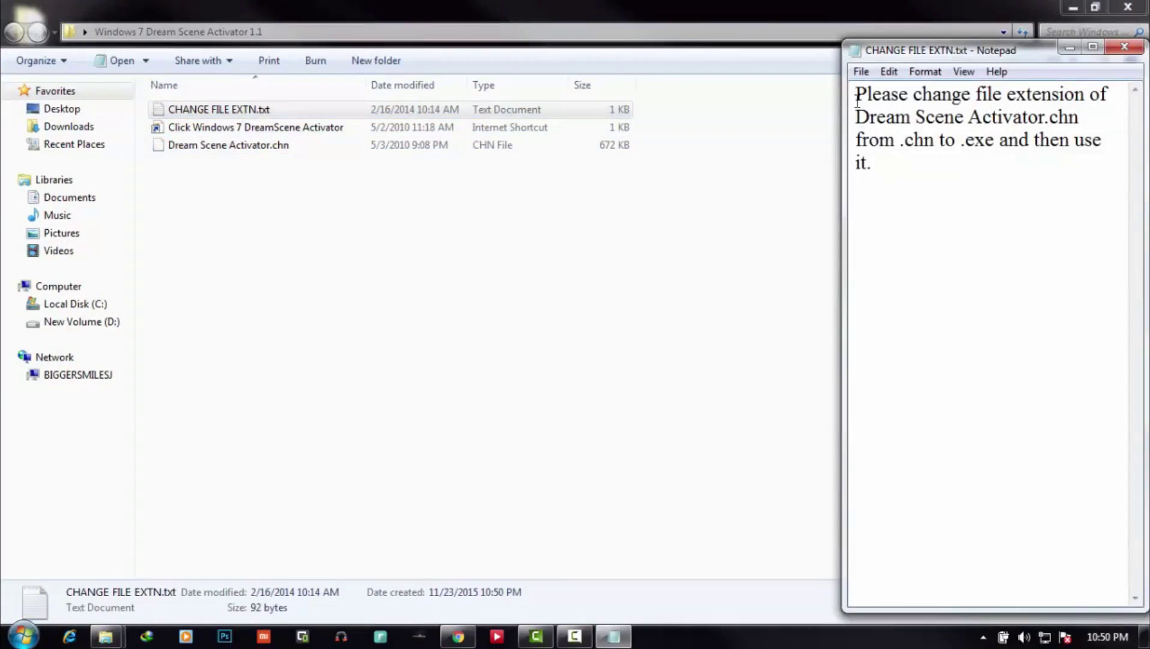
Read the note's instruction to change Dream Scene Activator.chn to .exe, then close Notepad.
drag(856, 94, 1108, 95)
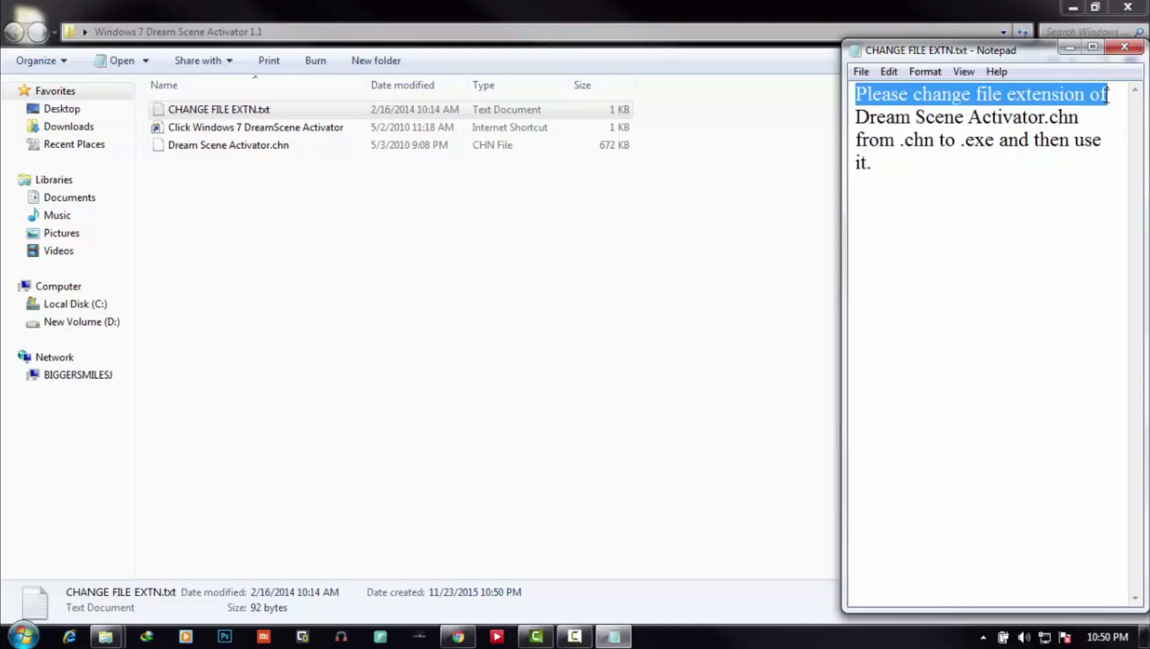
drag(857, 117, 1085, 123)
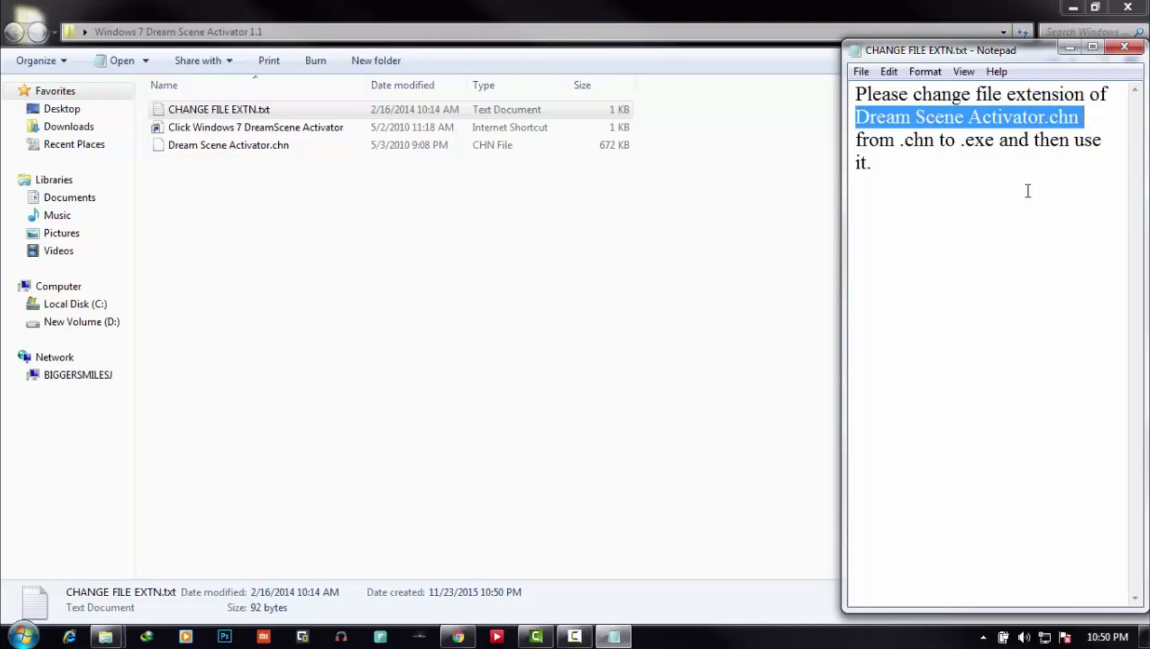
click(959, 166)
drag(856, 139, 1101, 148)
click(1124, 47)
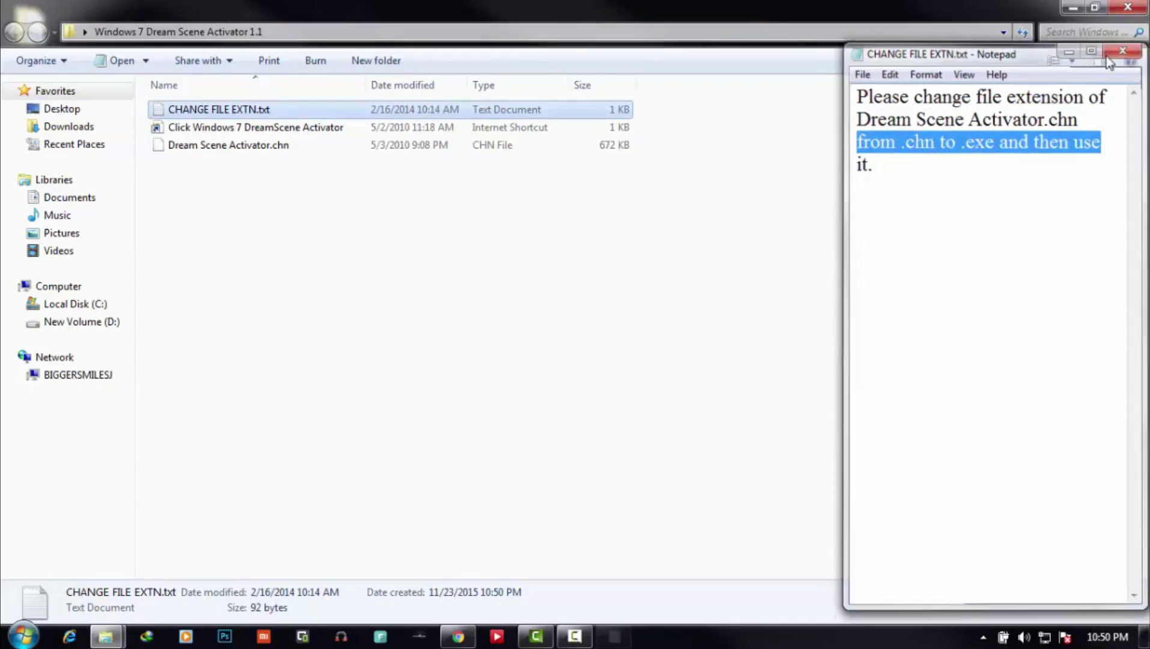
click(331, 148)
Rename Dream Scene Activator.chn to Dream Scene Activator.exe and run it as administrator.
key(Menu)
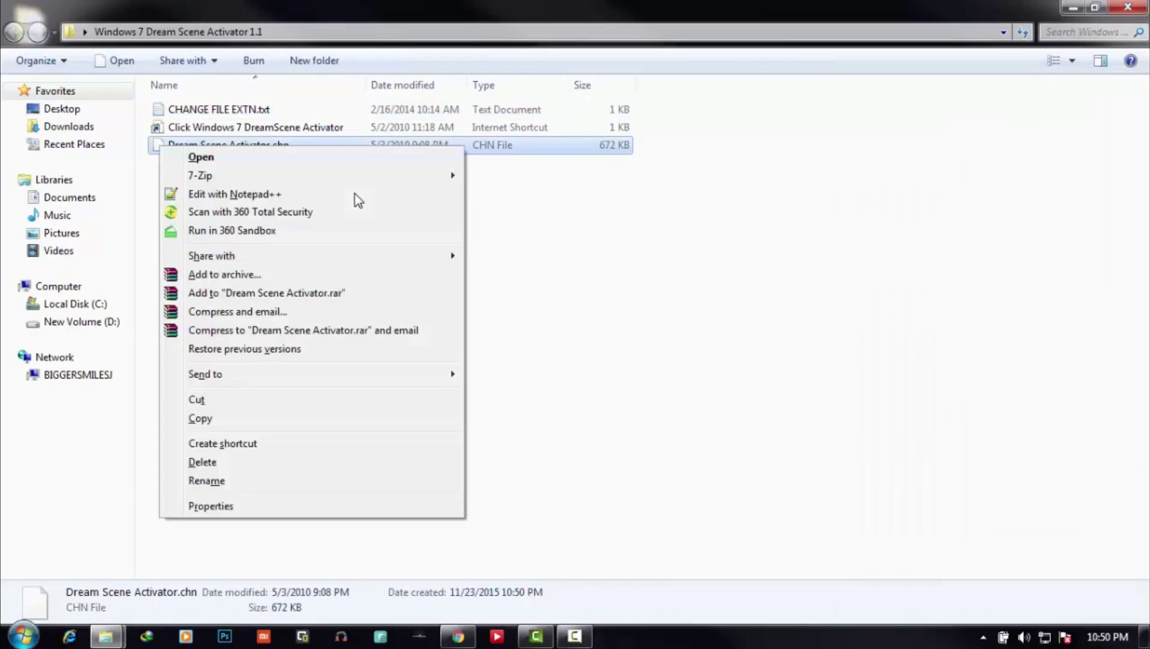
key(m)
key(Right)
key(End)
key(BackSpace)
key(BackSpace)
key(BackSpace)
key(BackSpace)
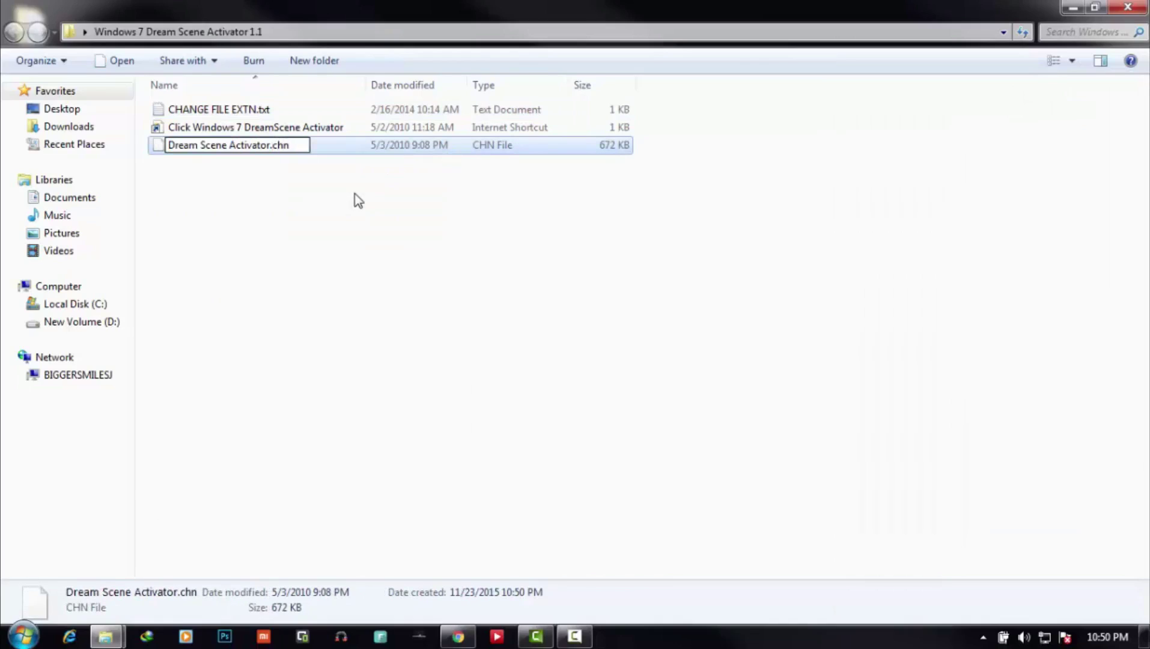
text(.exe)
key(Return)
key(Return)
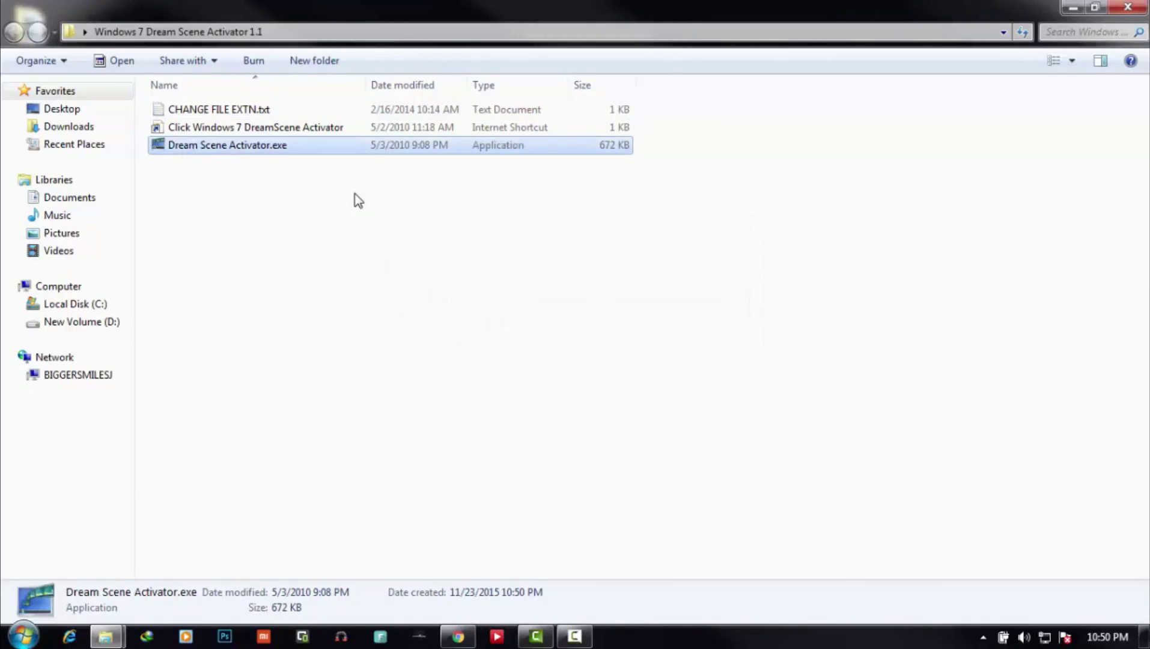
click(272, 152)
right_click(273, 155)
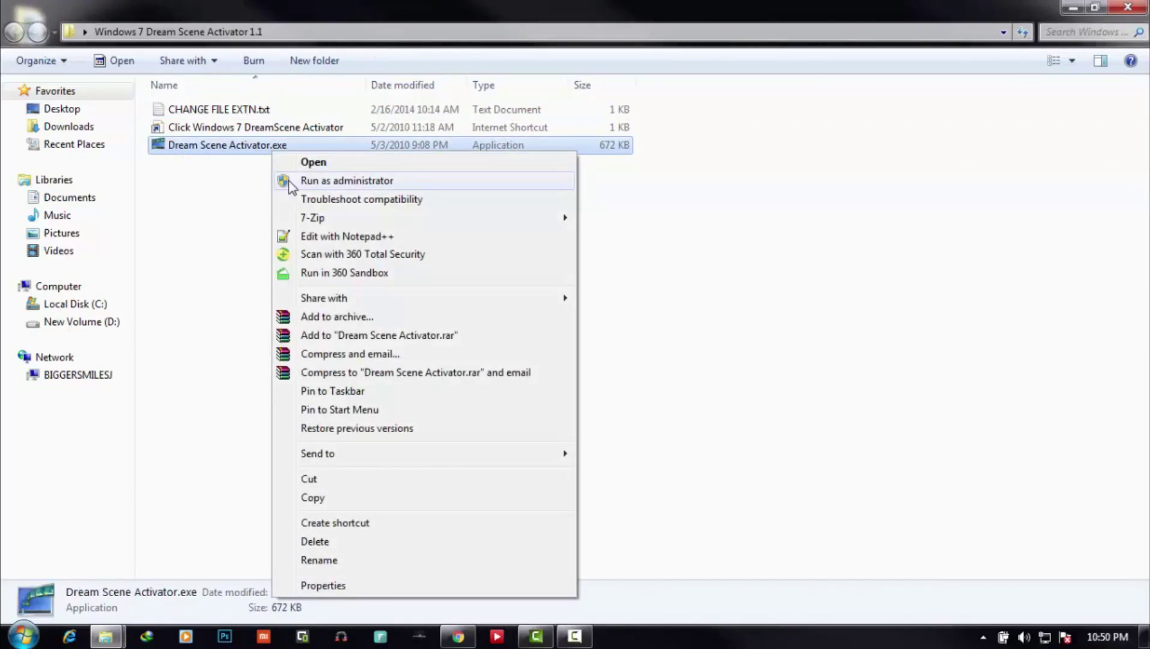
click(290, 182)
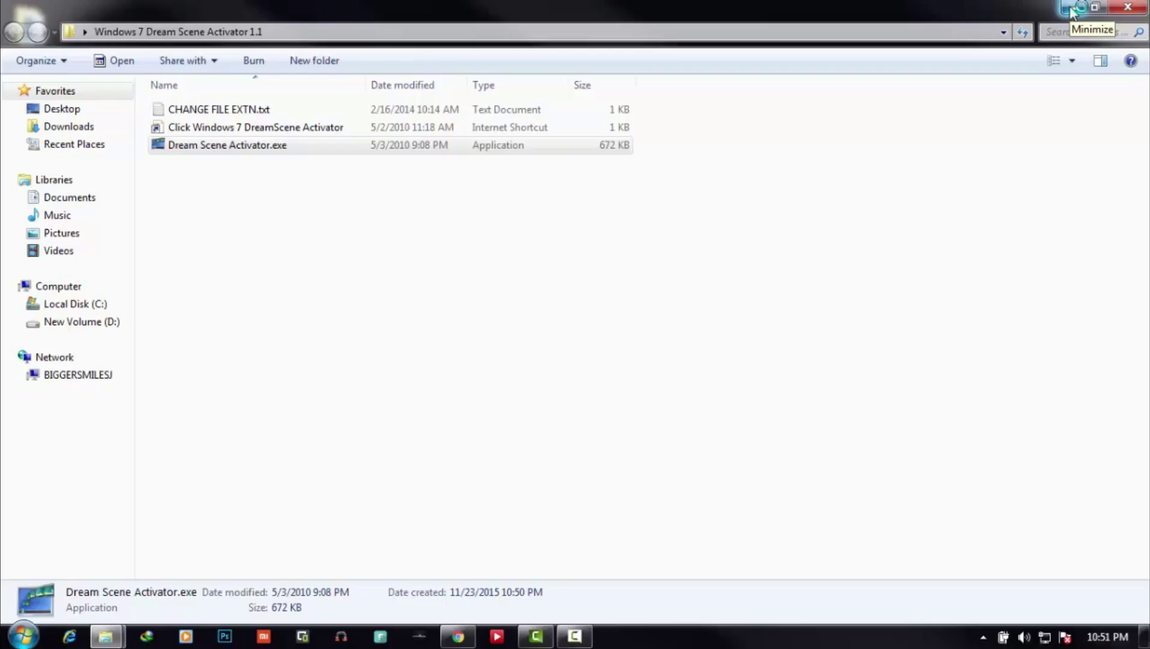
Turn DreamScene off and back on in the activator, then refresh the desktop.
click(1071, 8)
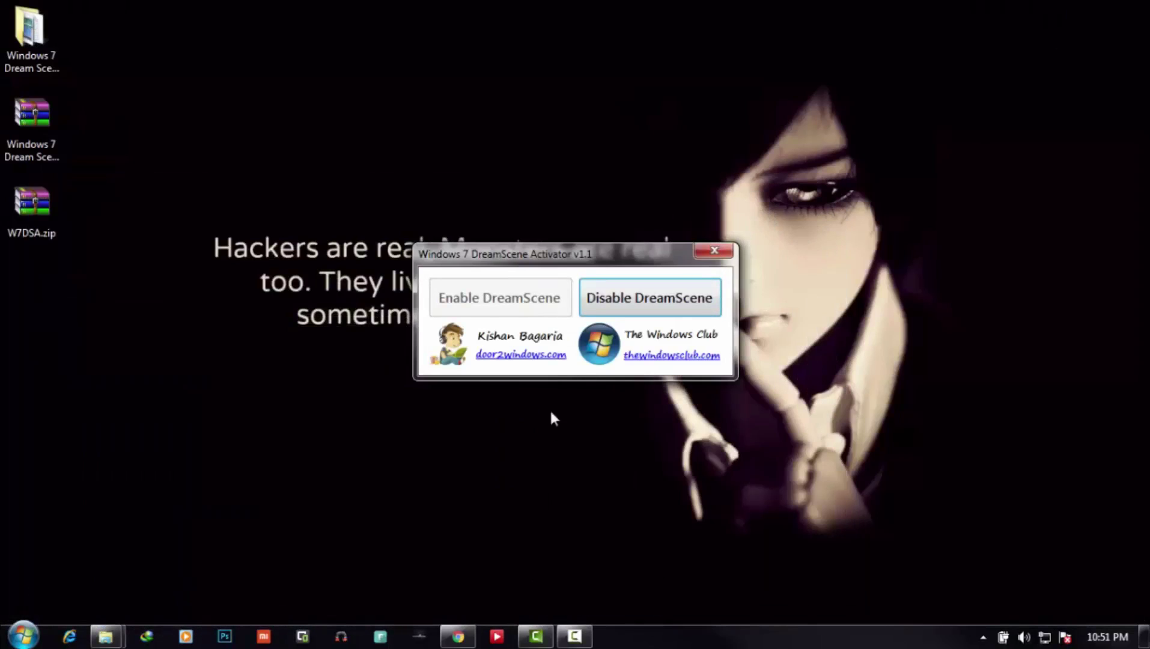
click(616, 303)
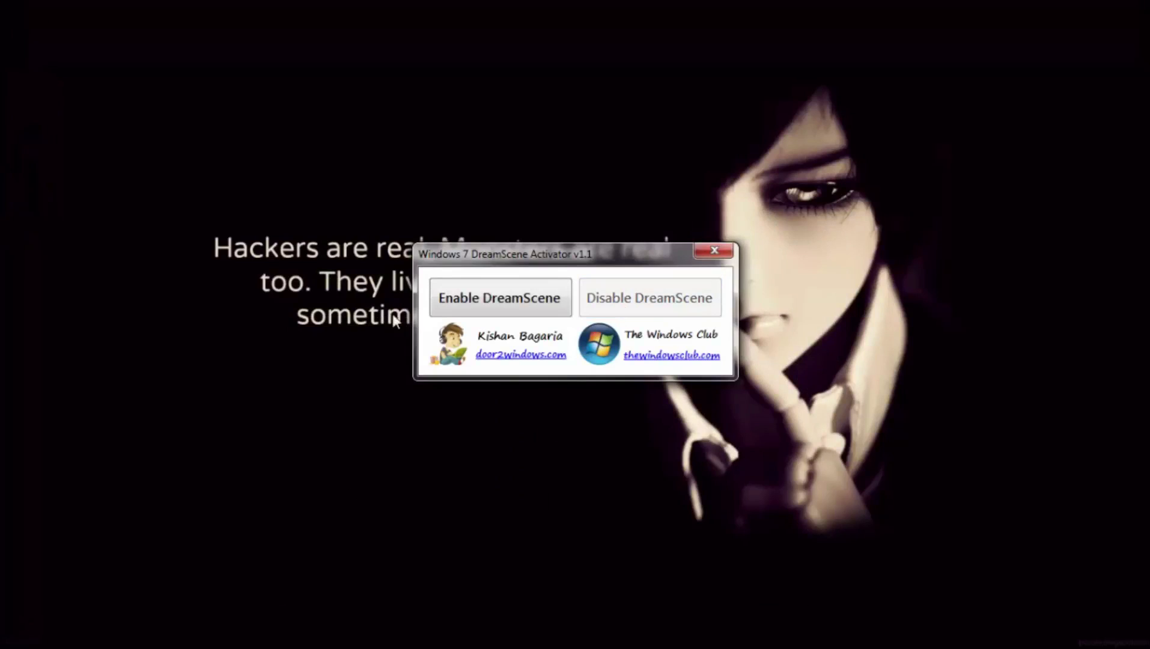
click(496, 253)
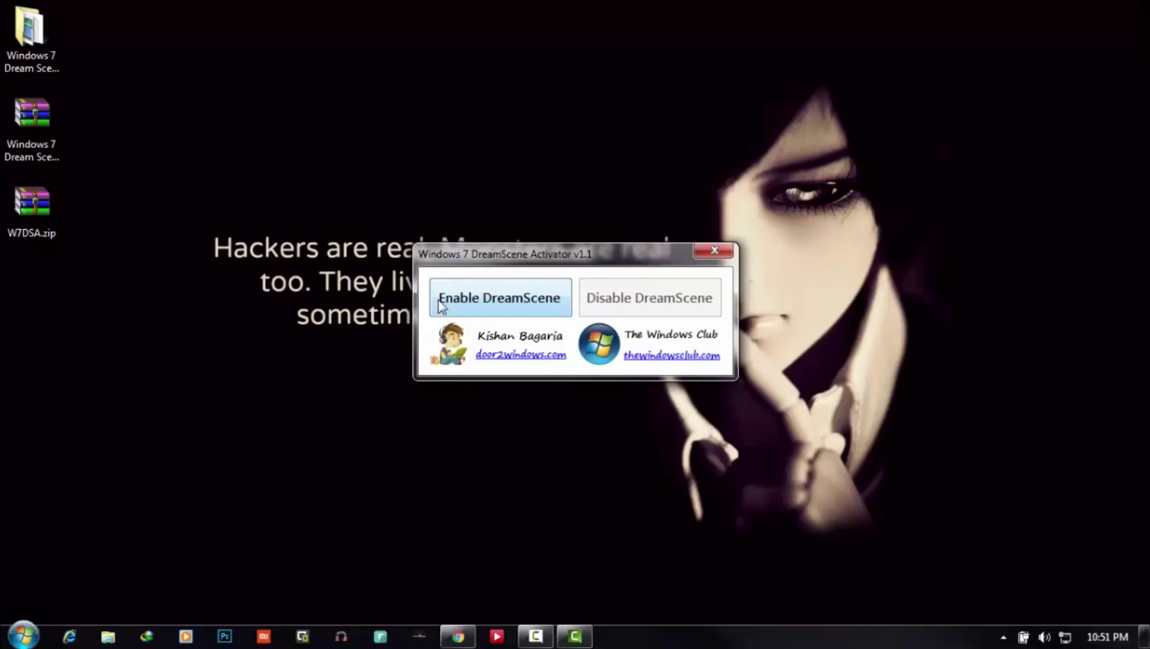
click(496, 303)
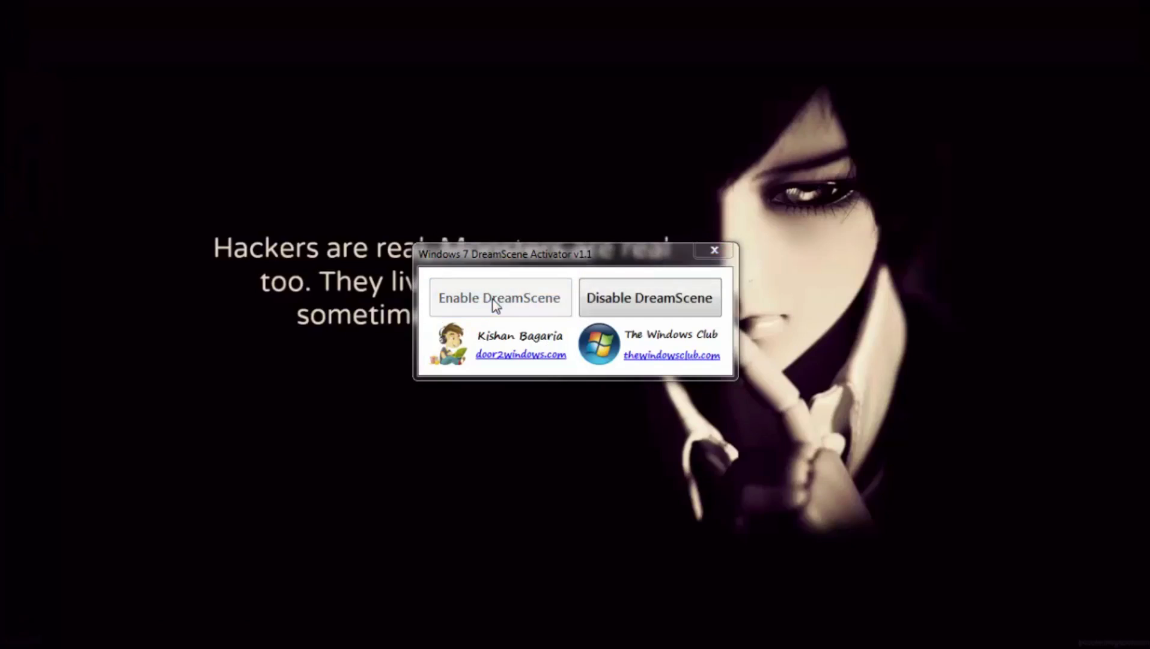
right_click(332, 170)
click(357, 222)
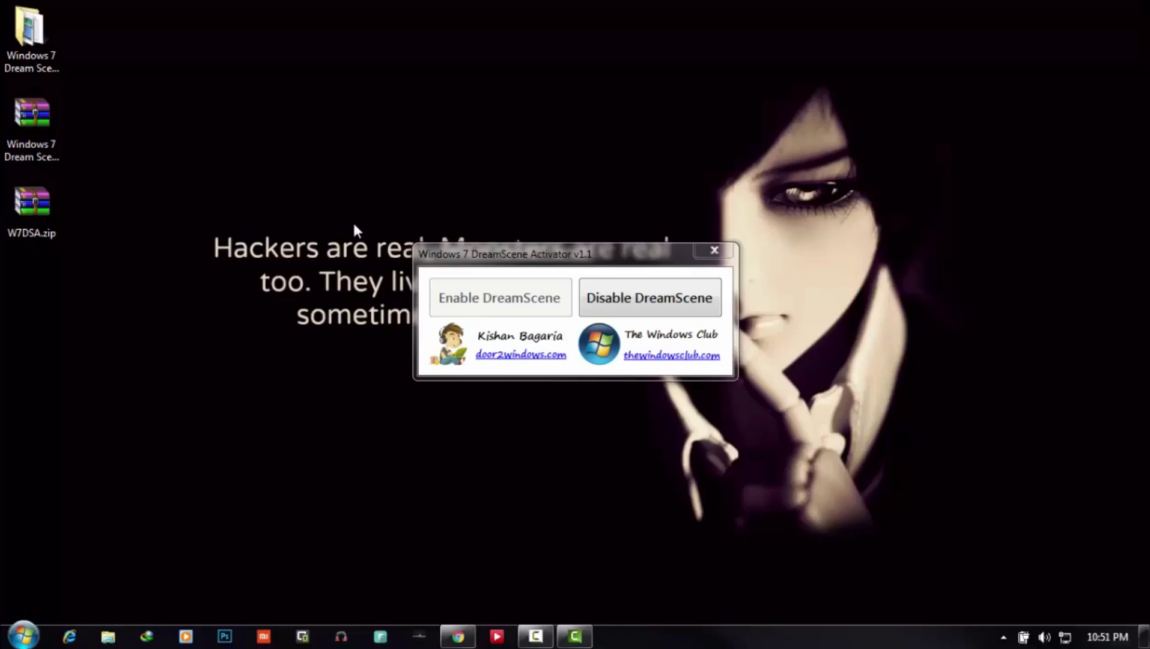
Refresh the desktop and open the Downloads folder in a maximized Explorer window.
right_click(353, 226)
click(372, 275)
click(107, 636)
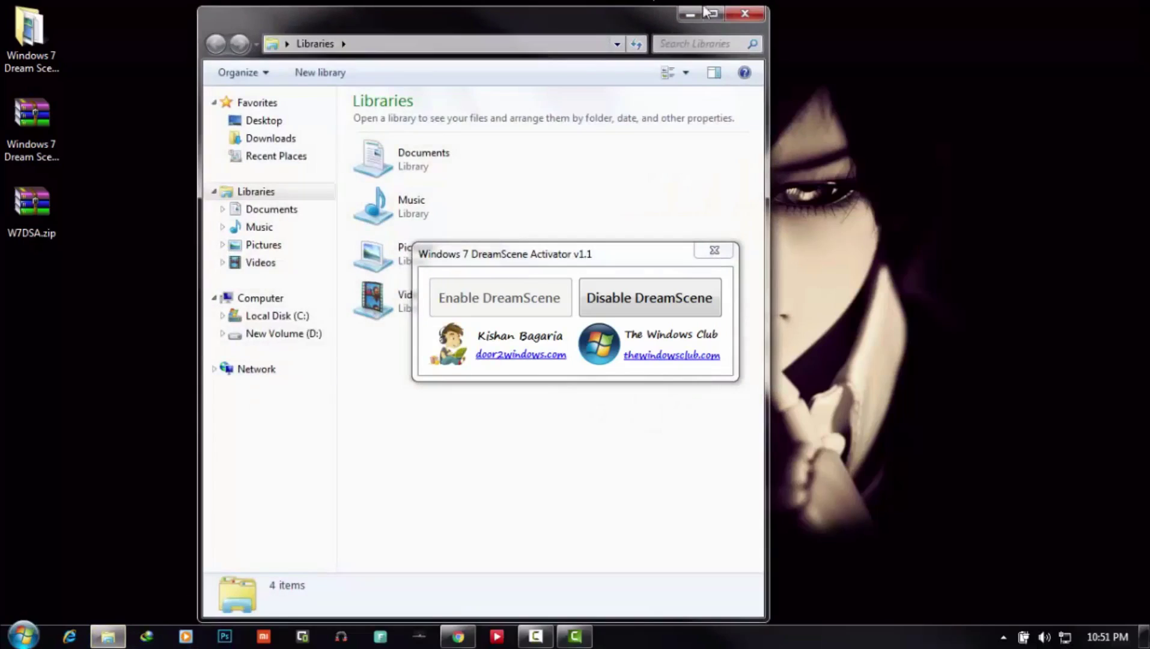
click(710, 12)
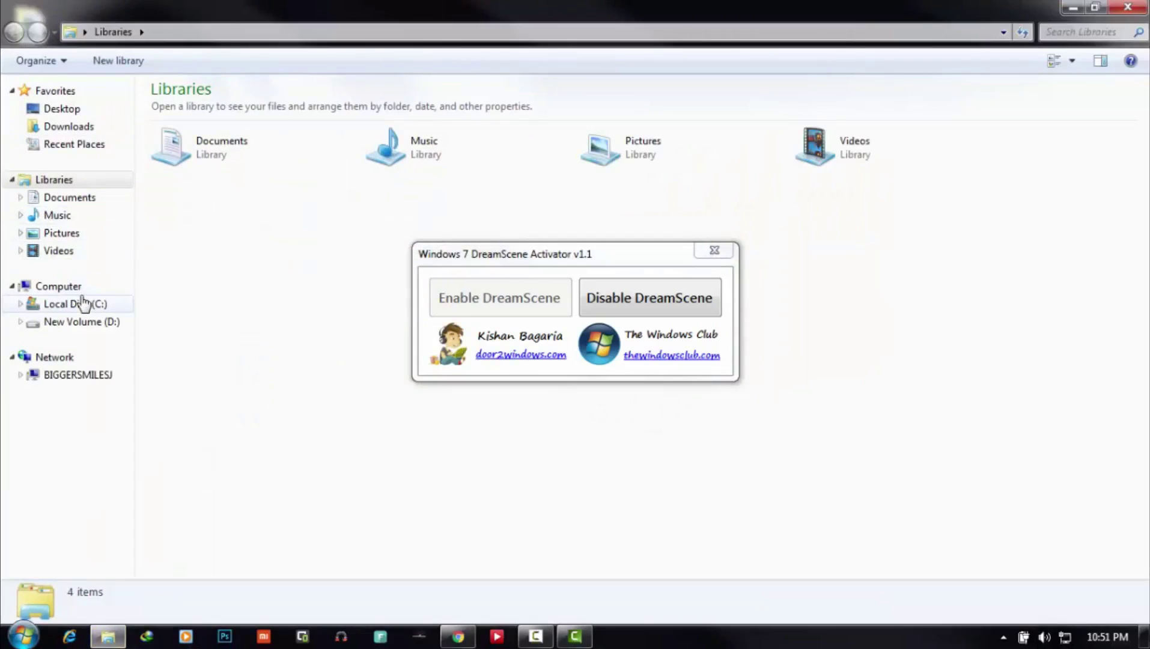
click(79, 125)
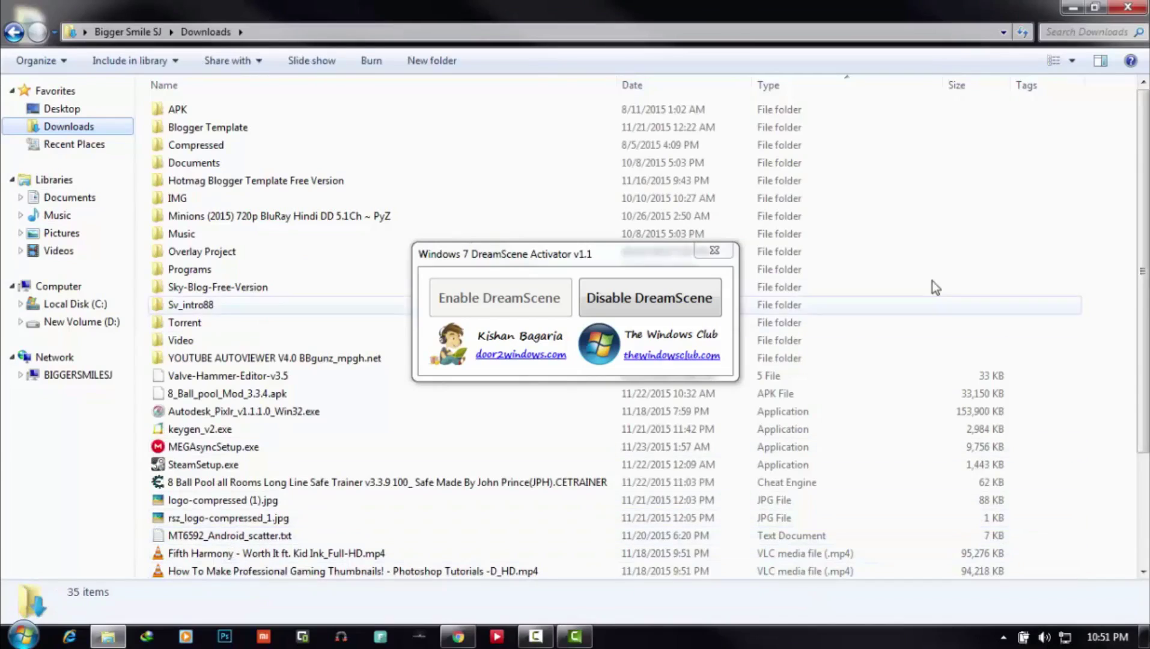
scroll(1140, 282, down, 3)
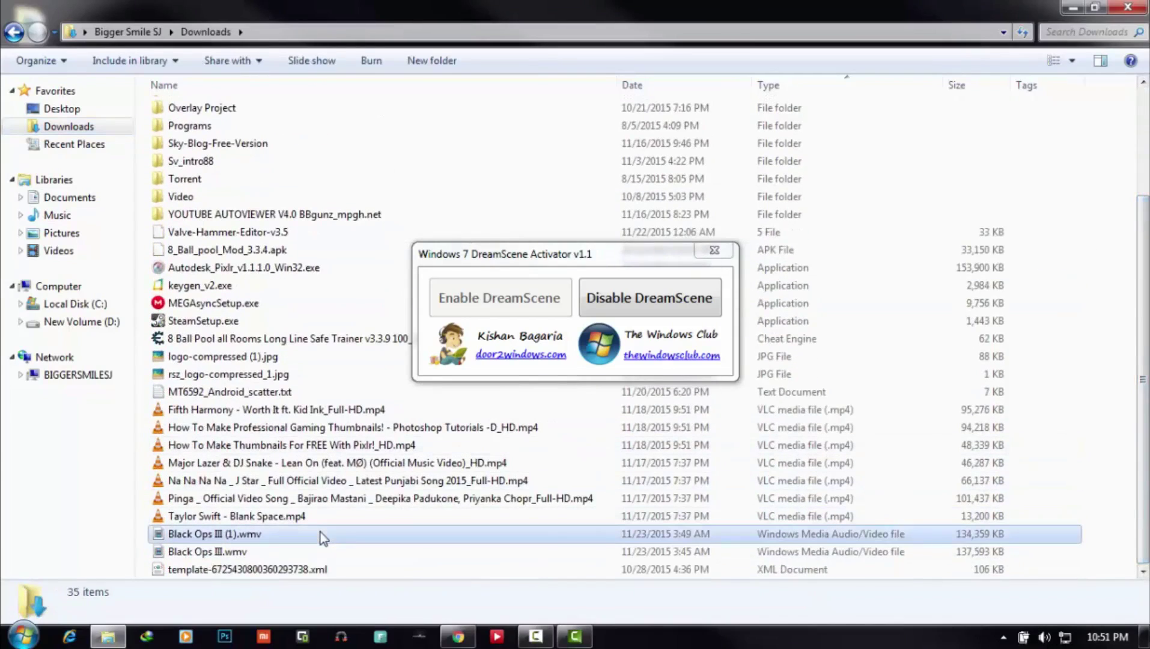
Set Black Ops III.wmv as the desktop background and minimize Explorer to view it.
click(321, 536)
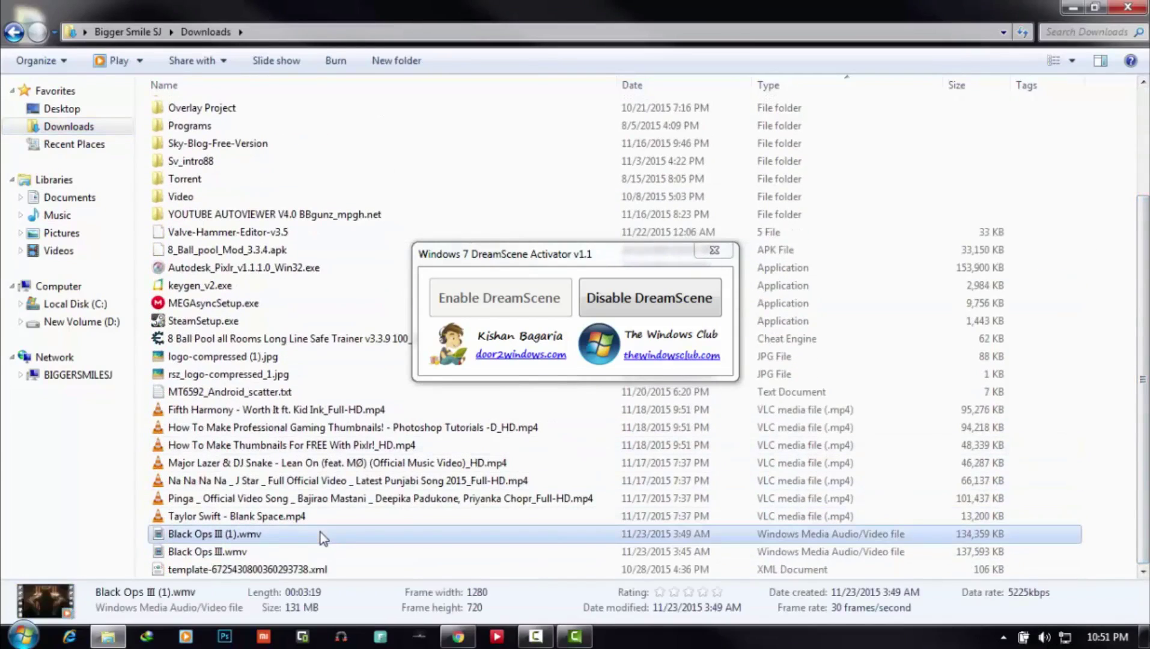
right_click(230, 538)
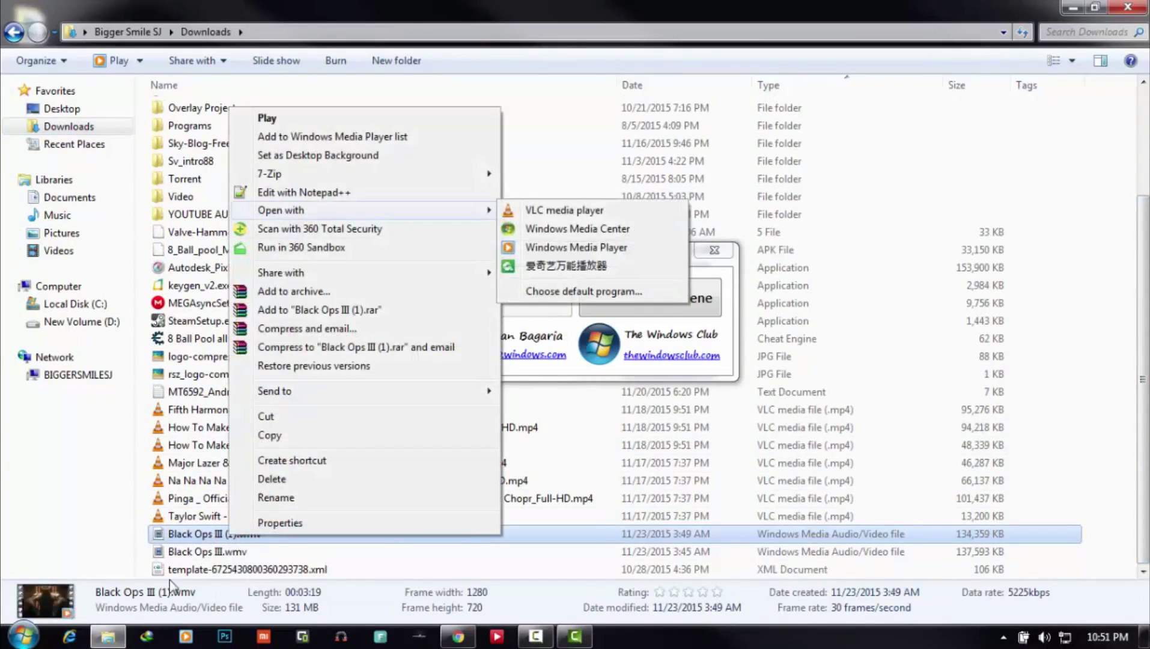
right_click(183, 550)
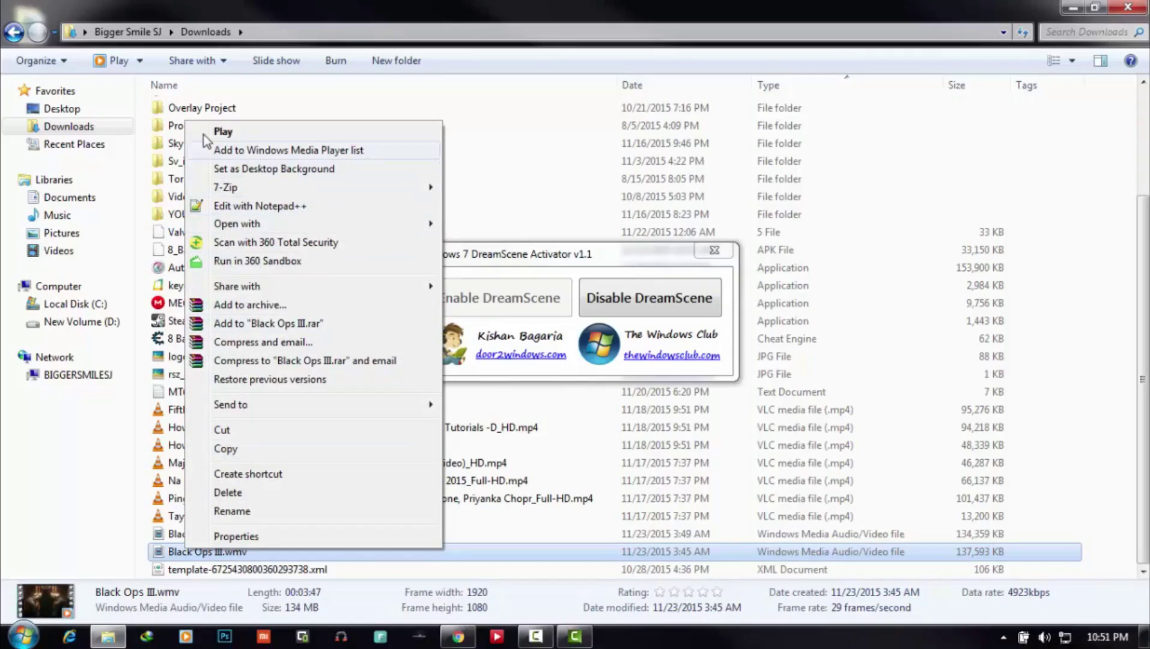
click(309, 170)
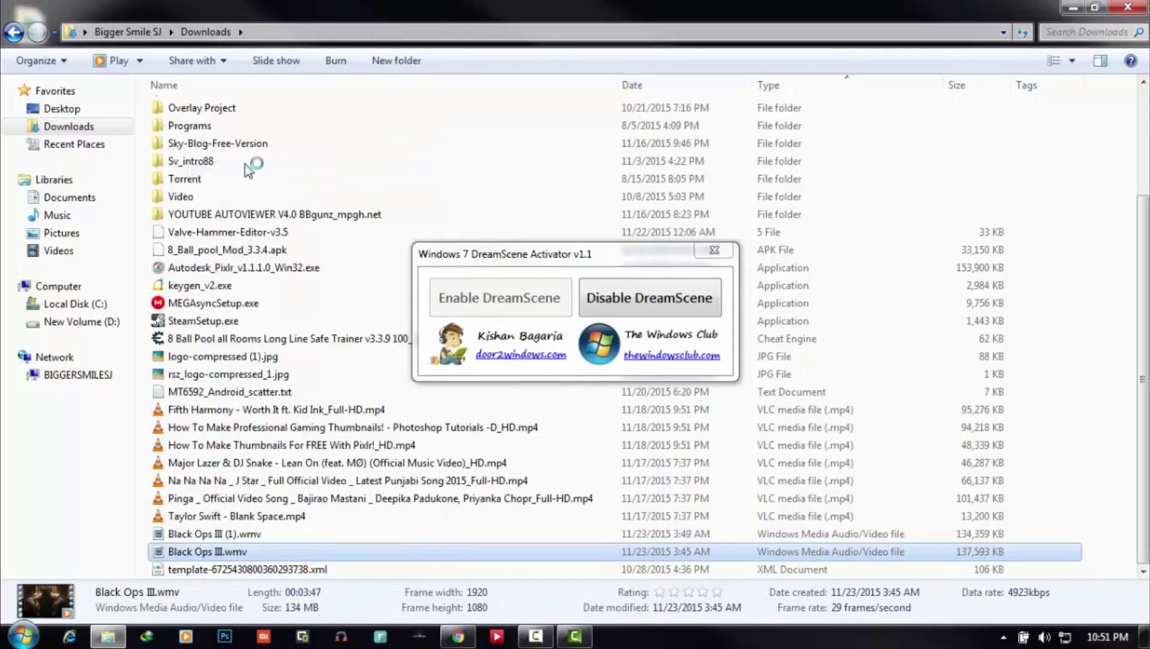
click(1077, 11)
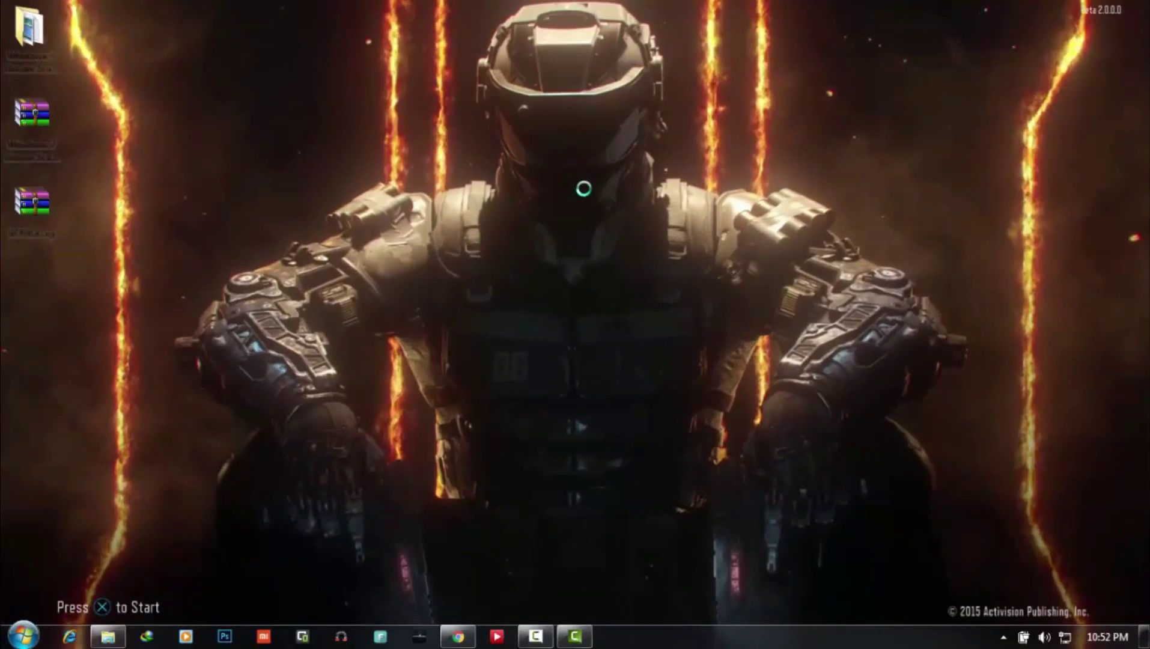
right_click(575, 142)
click(595, 196)
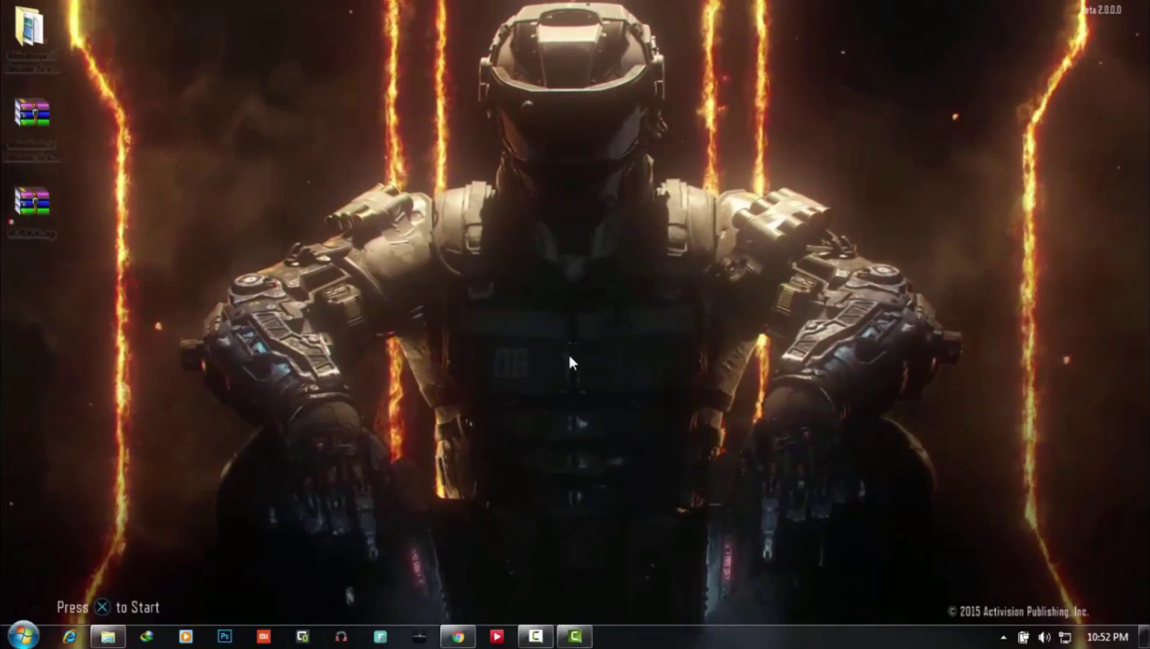
key(super)
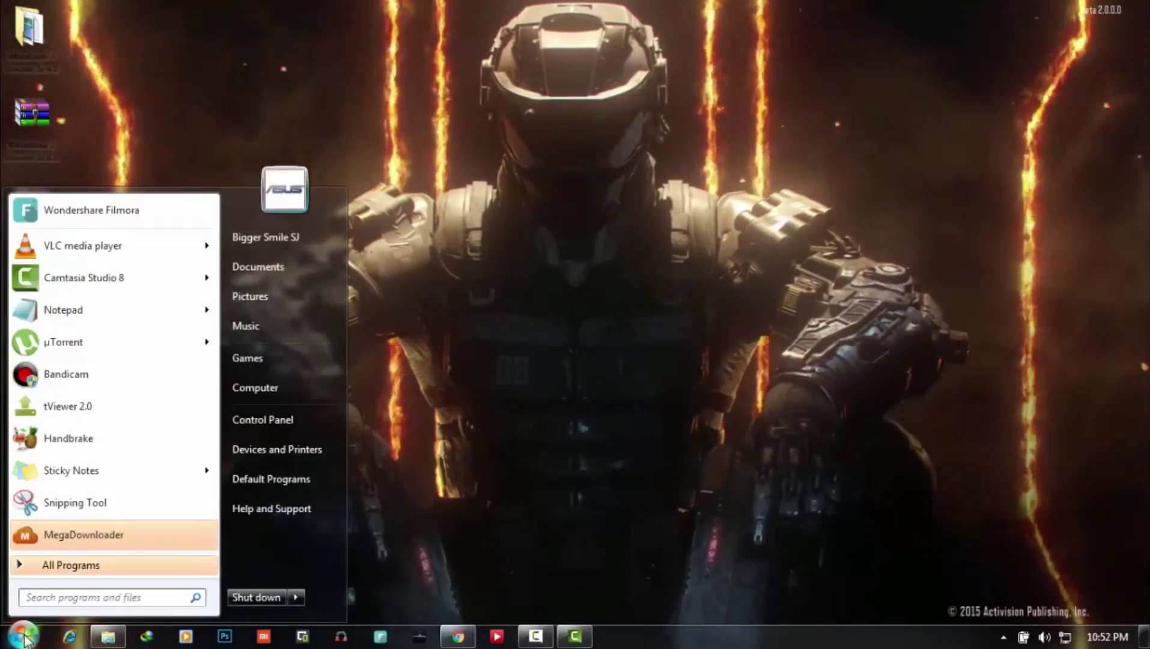
click(491, 426)
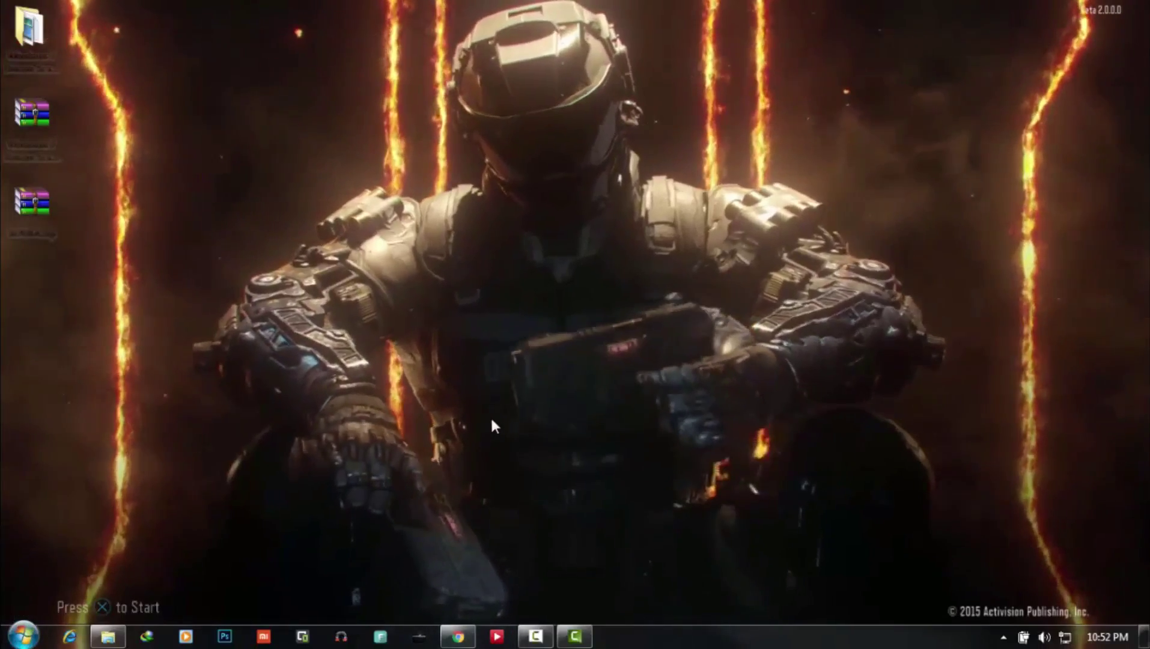